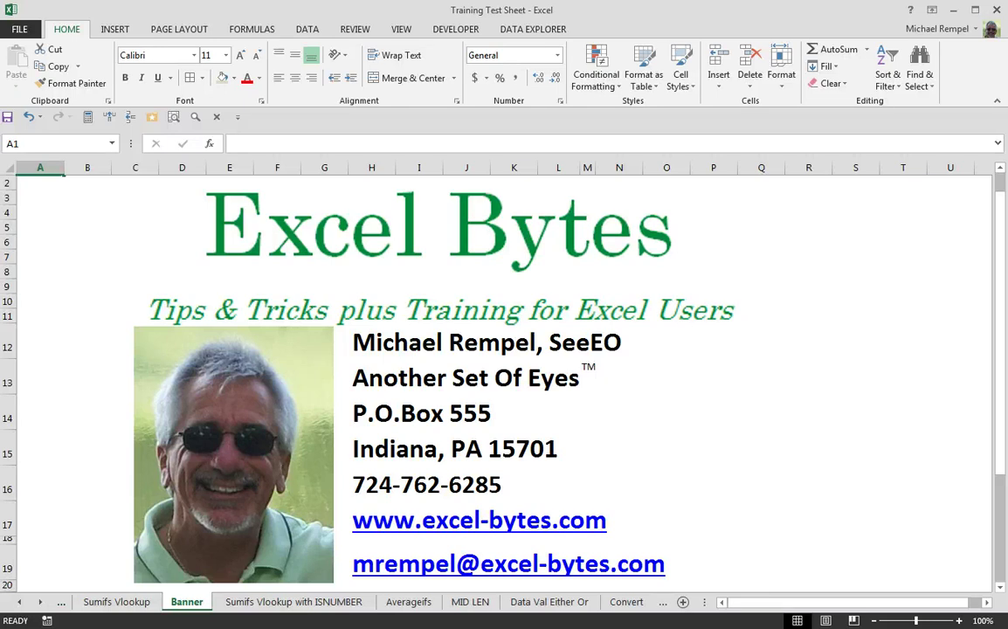
# Switch to the 'Sumifs Vlookup with ISNUMBER' sheet showing the Tom/Math grade lookup.
pyautogui.click(300, 602)
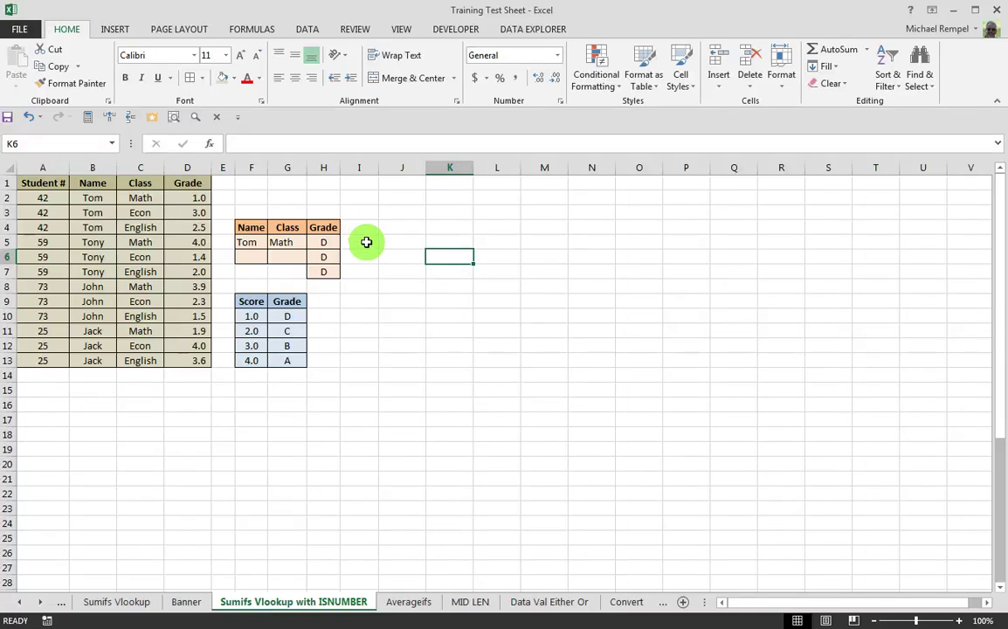
# Enter =FORMULATEXT(H5) in cell I5 to display H5's formula.
pyautogui.click(366, 242)
pyautogui.write('=fo')
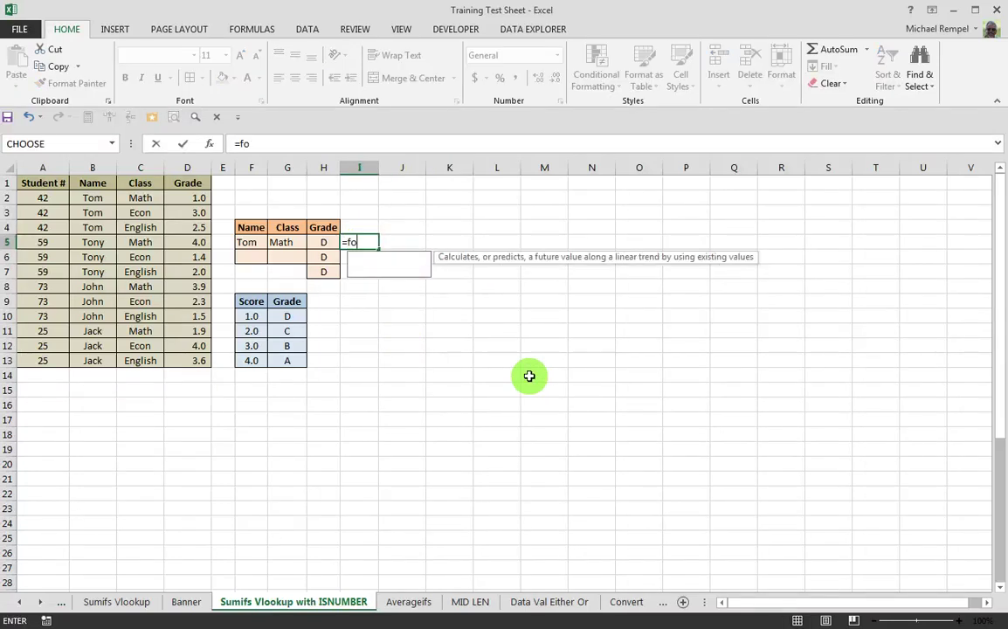
pyautogui.write('r')
pyautogui.press('Down')
pyautogui.press('Tab')
pyautogui.press('Left')
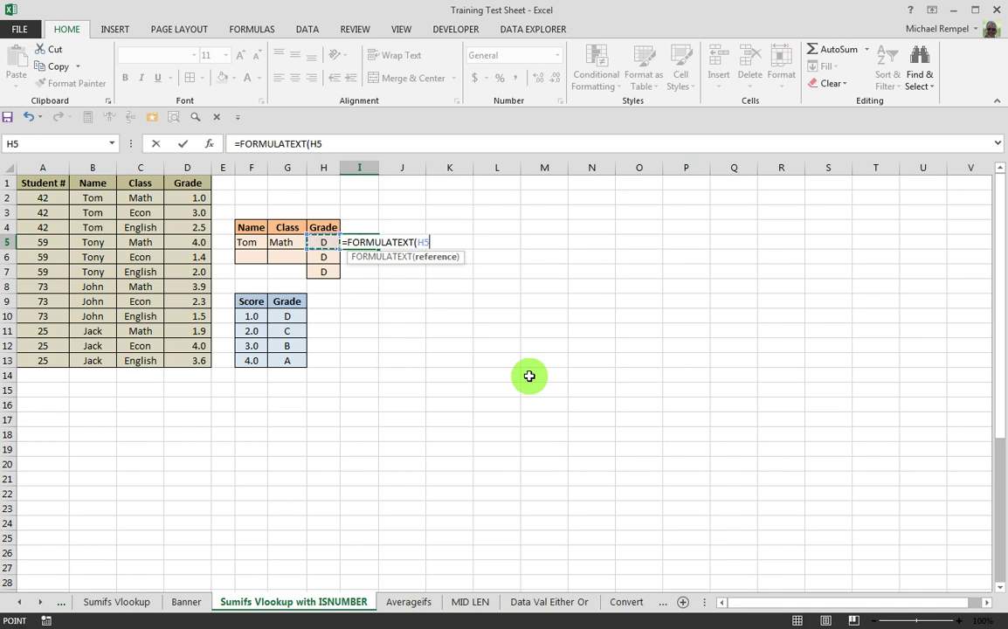
pyautogui.write(')')
pyautogui.press('Return')
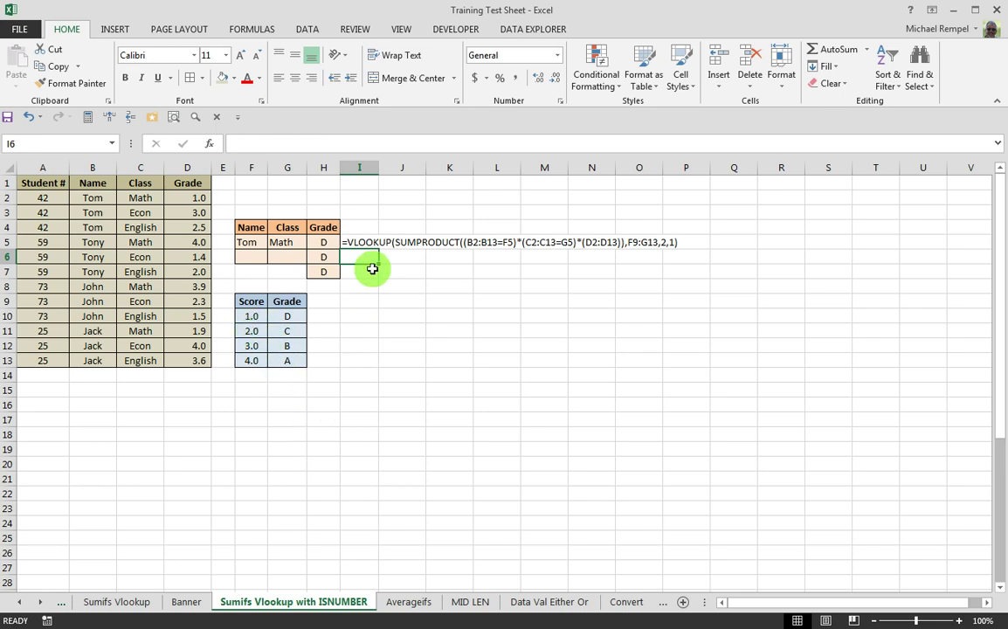
# Copy the FORMULATEXT formula from I5 into I6 and I7.
pyautogui.press('Up')
pyautogui.hotkey('ctrl', 'c')
pyautogui.press('Down')
pyautogui.hotkey('ctrl', 'v')
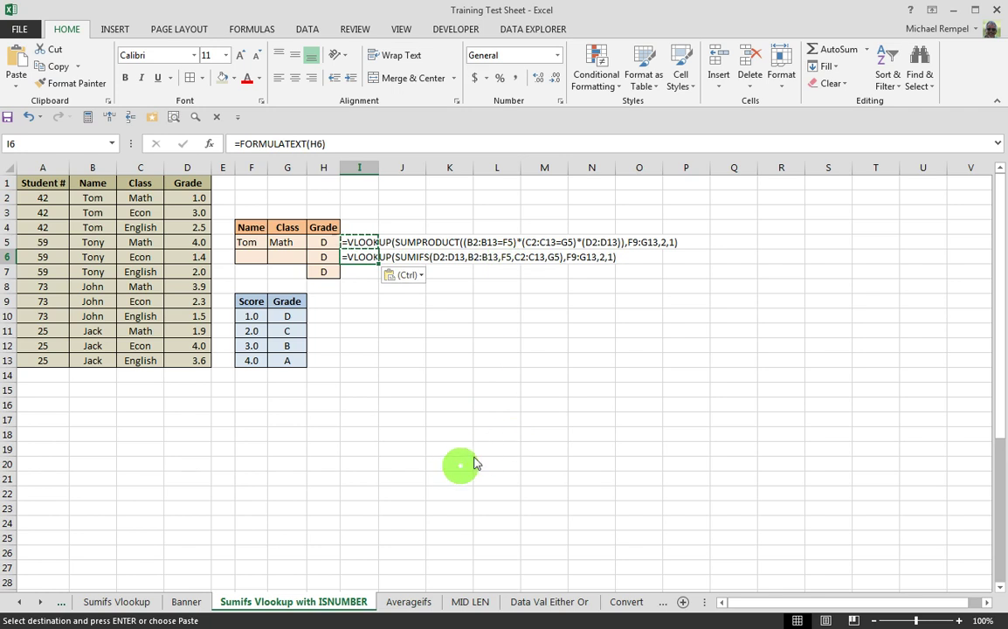
pyautogui.press('Down')
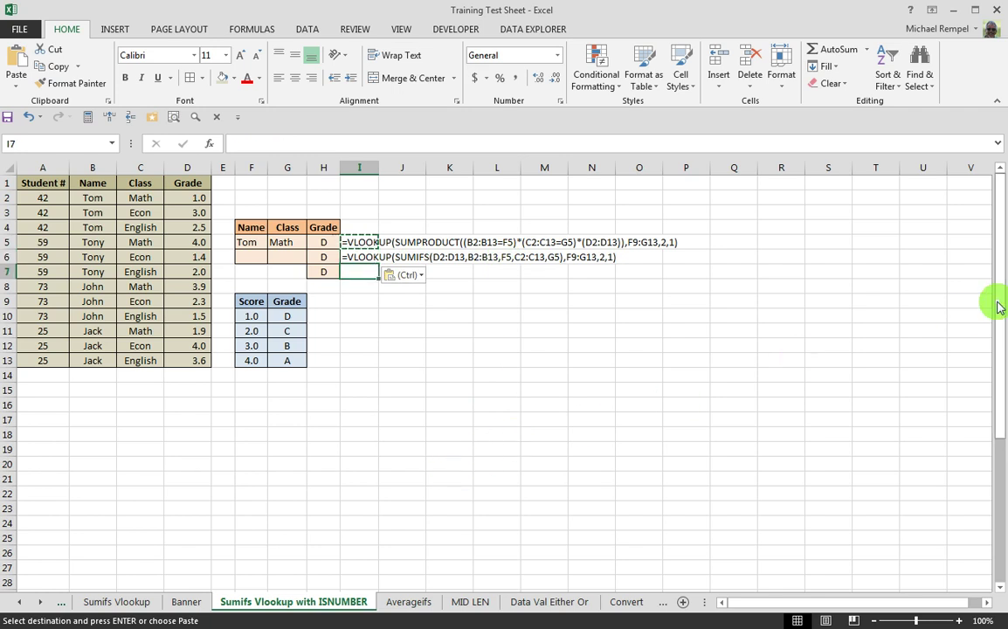
pyautogui.hotkey('ctrl', 'v')
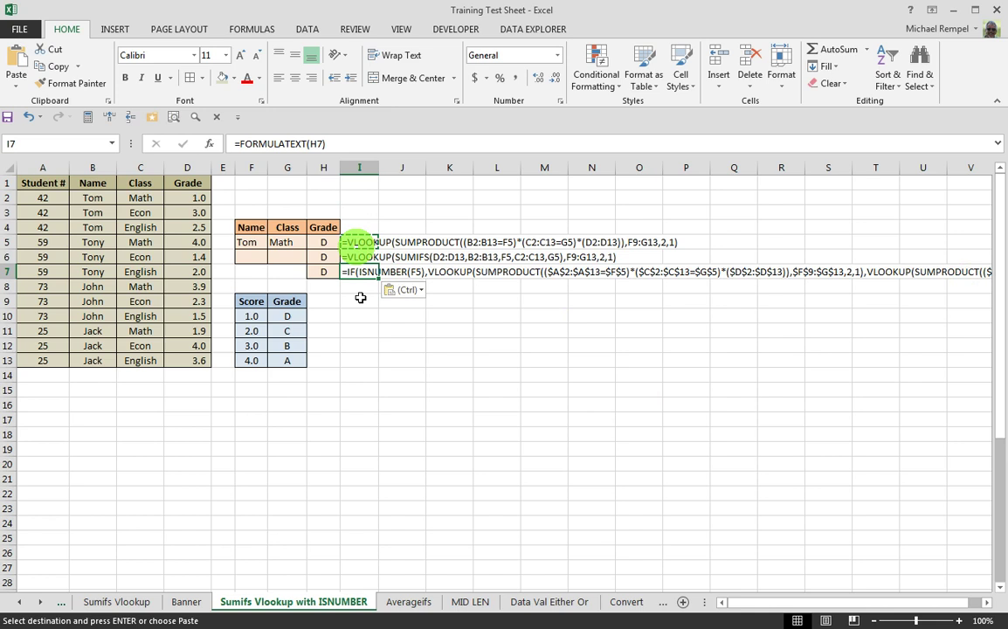
pyautogui.press('Down')
pyautogui.press('Down')
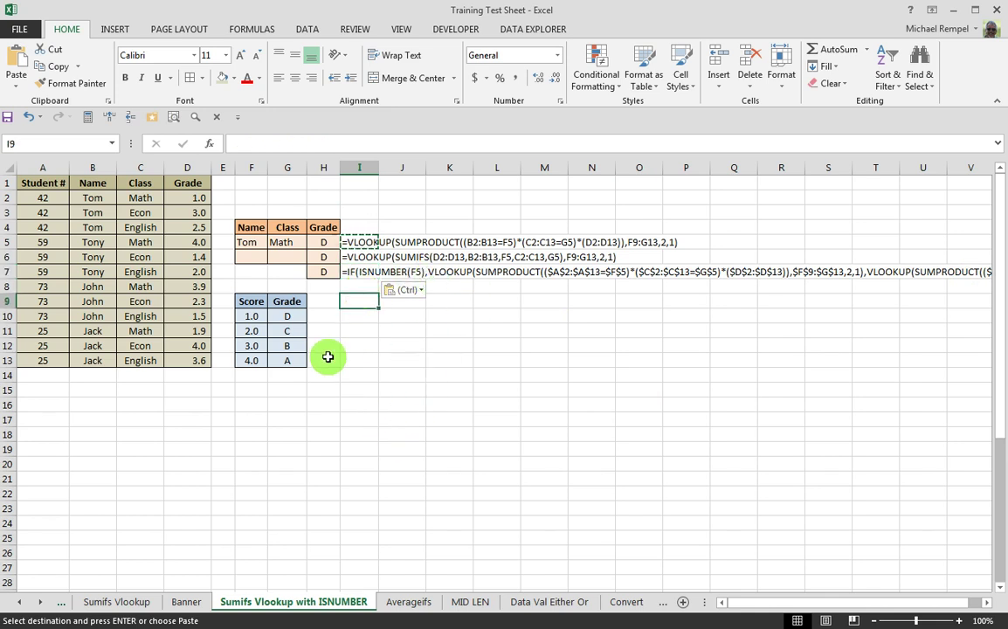
# Pick student number 59 from F5's dropdown list instead of Tom.
pyautogui.click(248, 242)
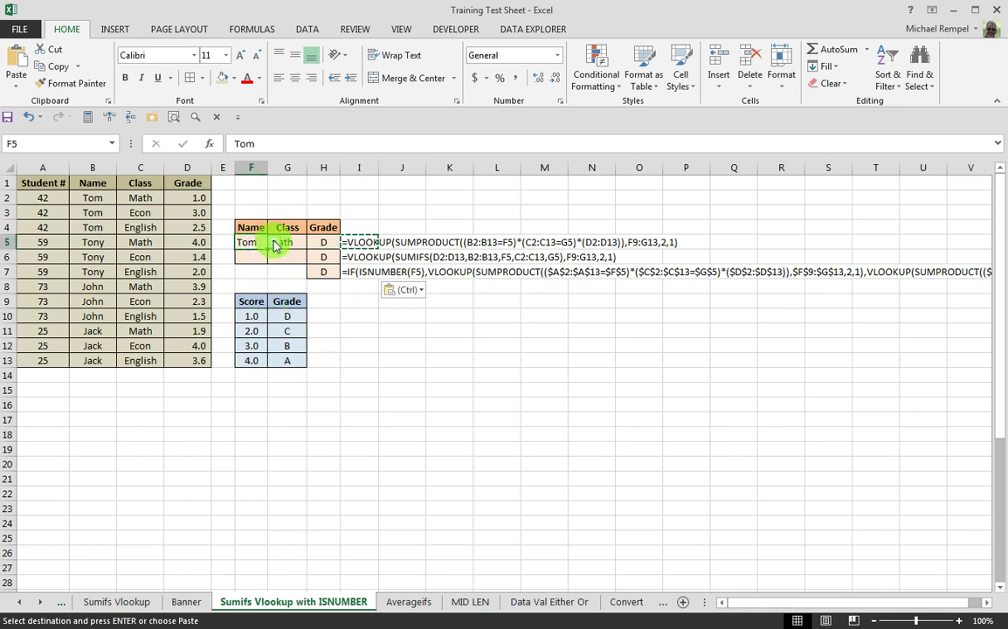
pyautogui.click(273, 244)
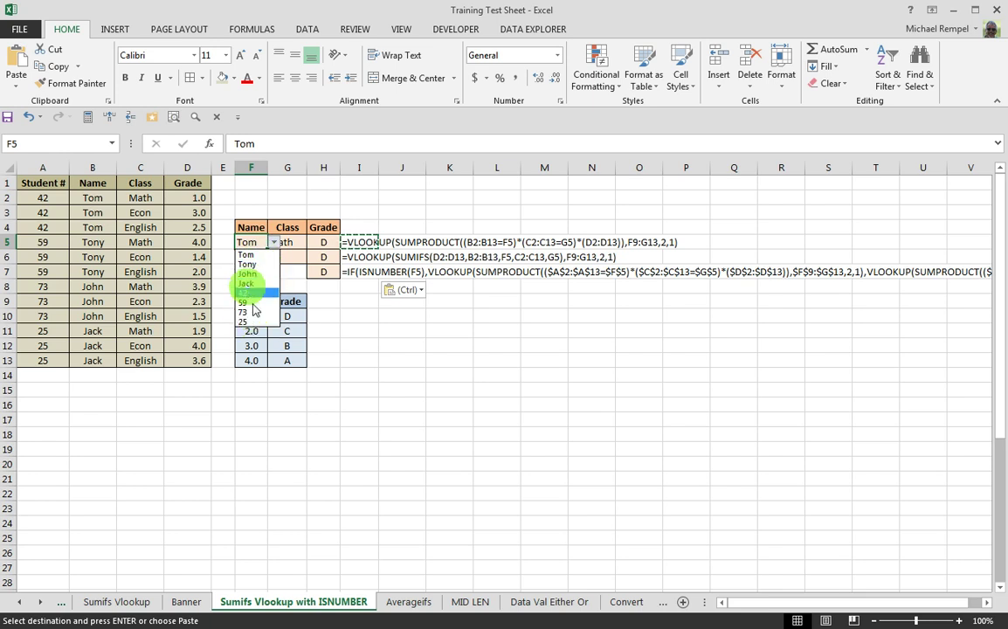
pyautogui.click(247, 254)
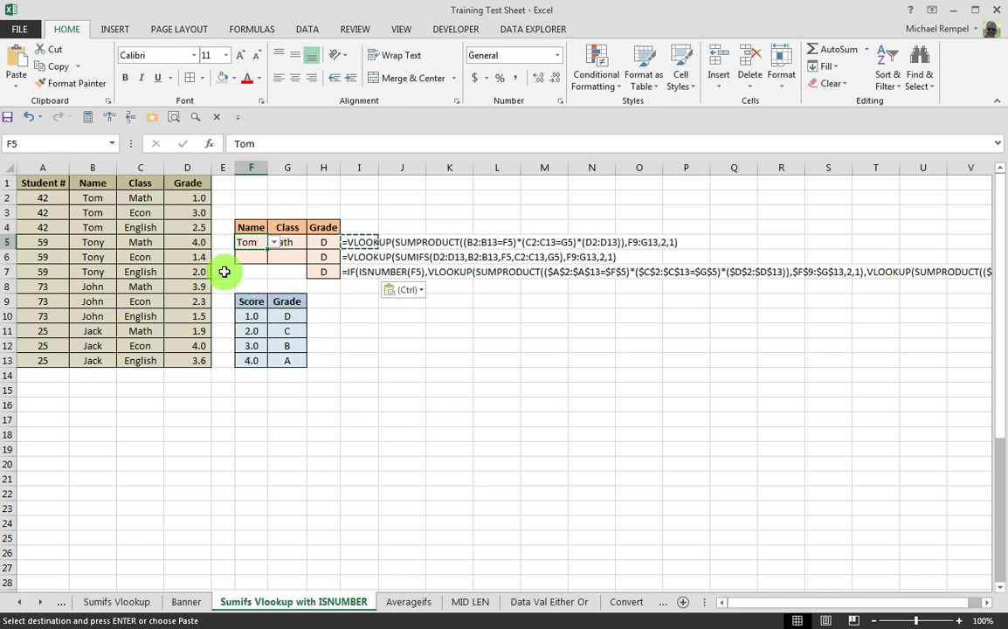
pyautogui.click(273, 242)
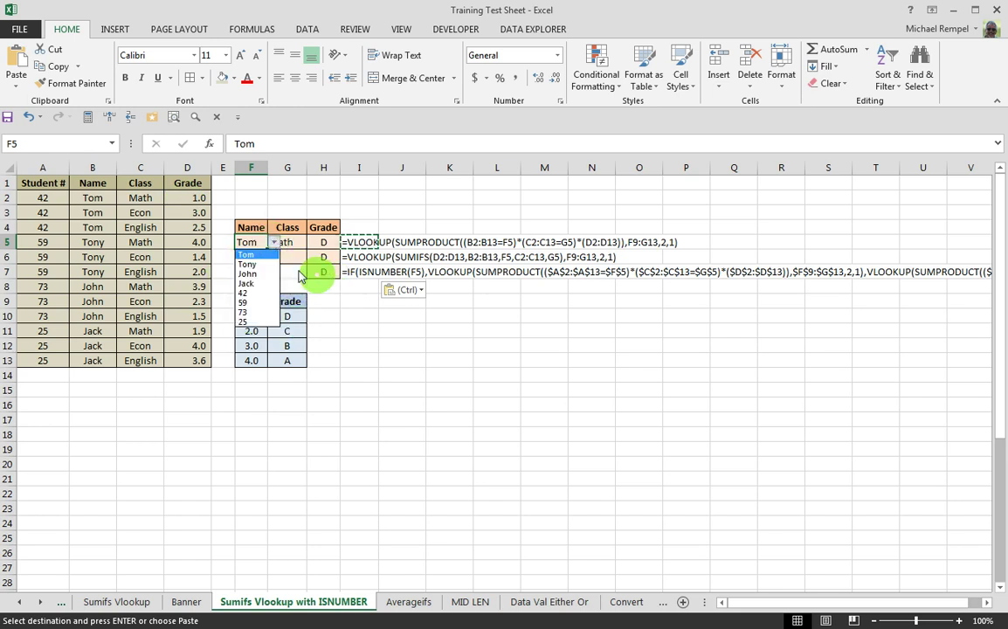
pyautogui.click(243, 303)
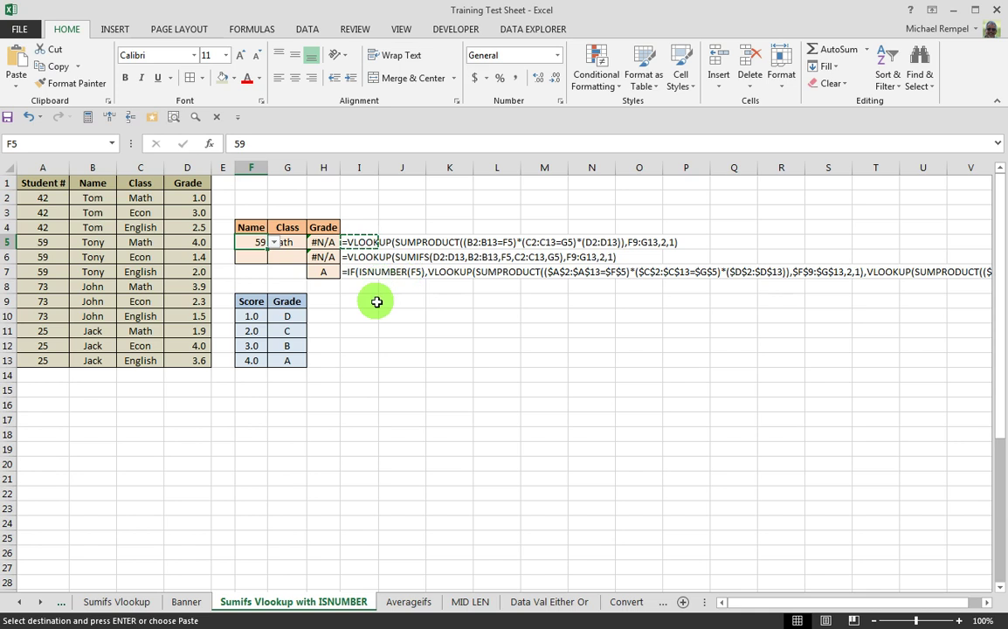
pyautogui.click(364, 298)
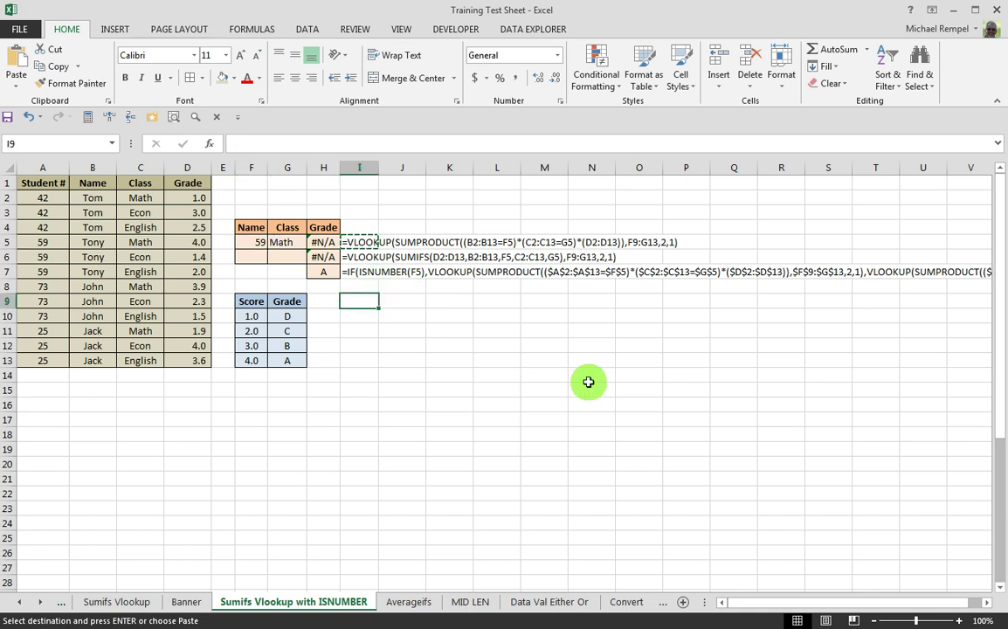
pyautogui.write('=isnum')
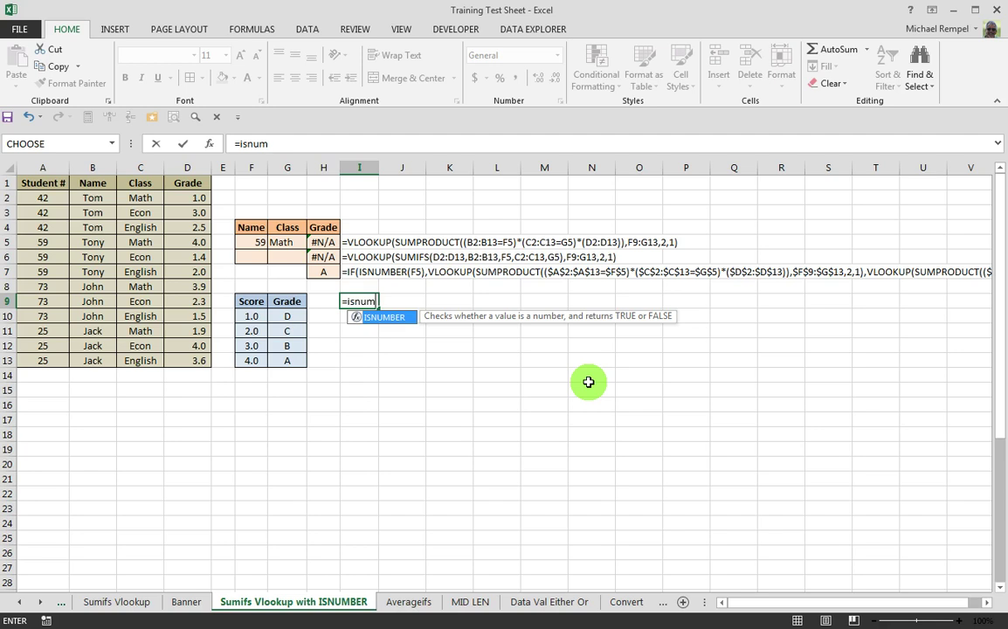
pyautogui.press('Escape')
pyautogui.press('Escape')
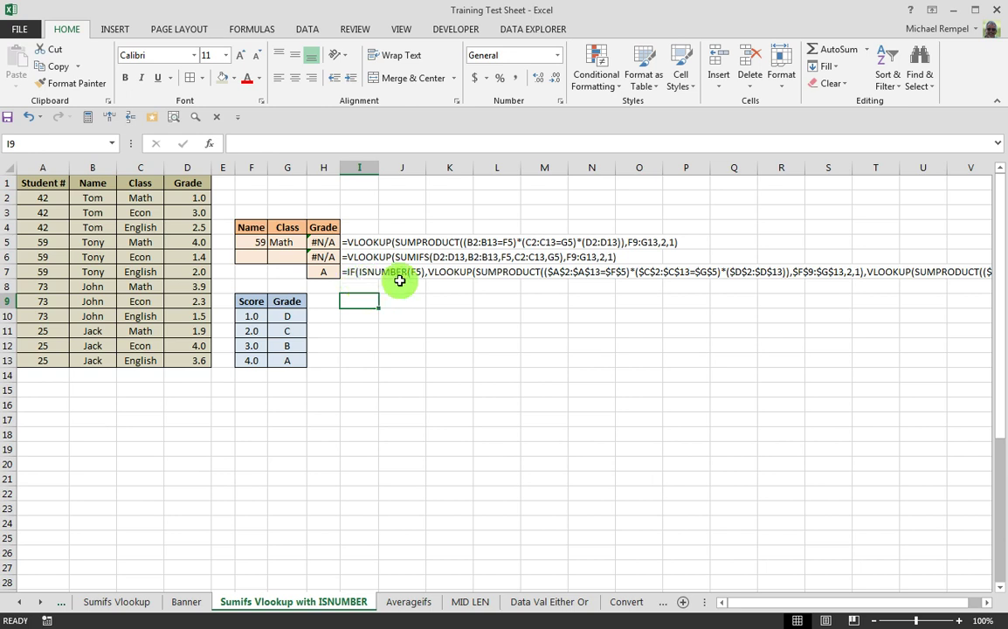
pyautogui.click(252, 245)
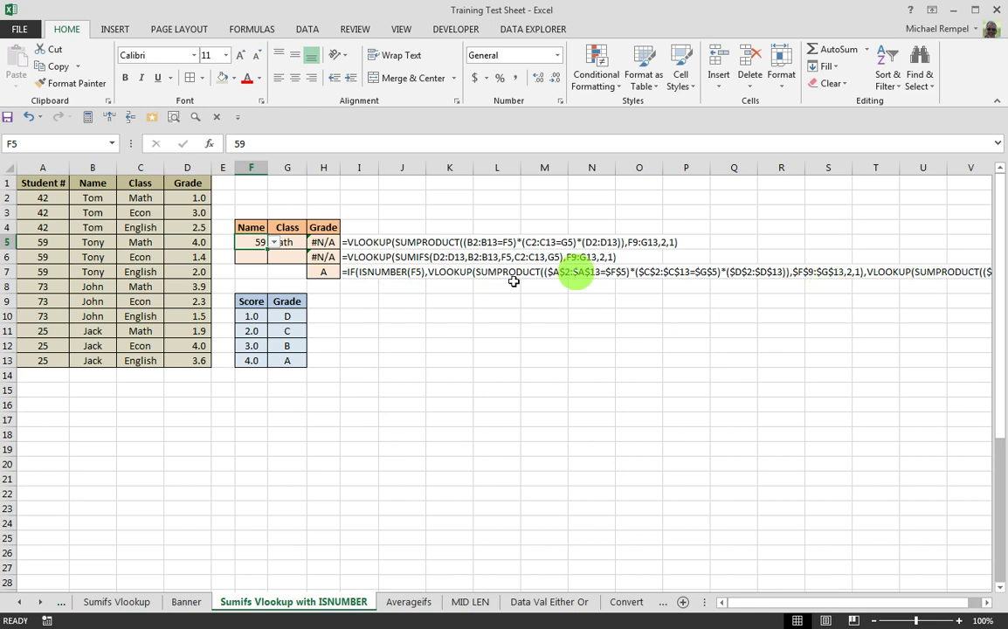
# Select H7 and expand the formula bar to show its full IF(ISNUMBER) formula.
pyautogui.click(323, 272)
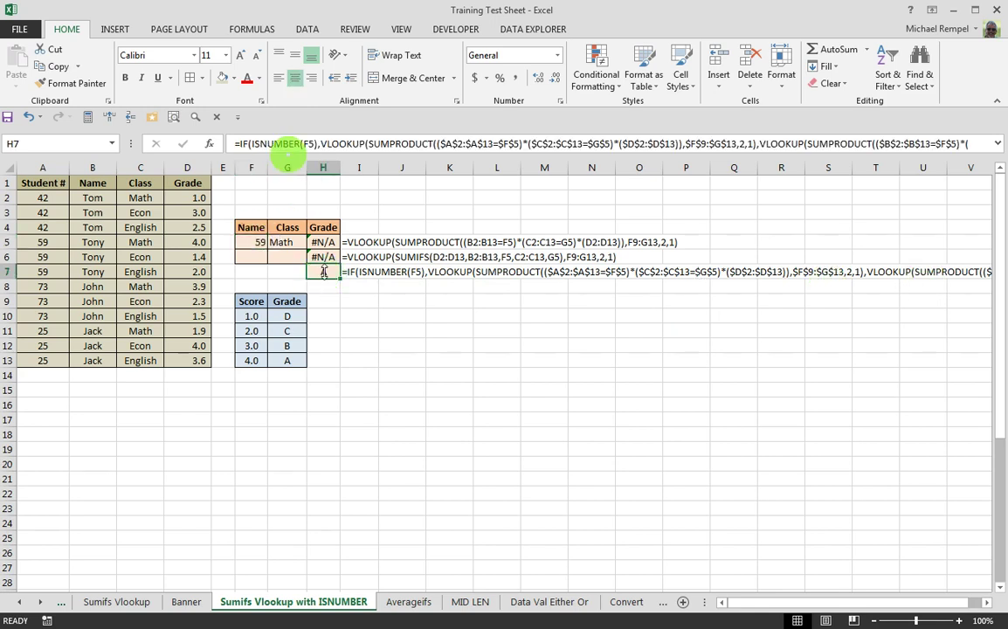
pyautogui.moveTo(287, 155); pyautogui.dragTo(288, 179)
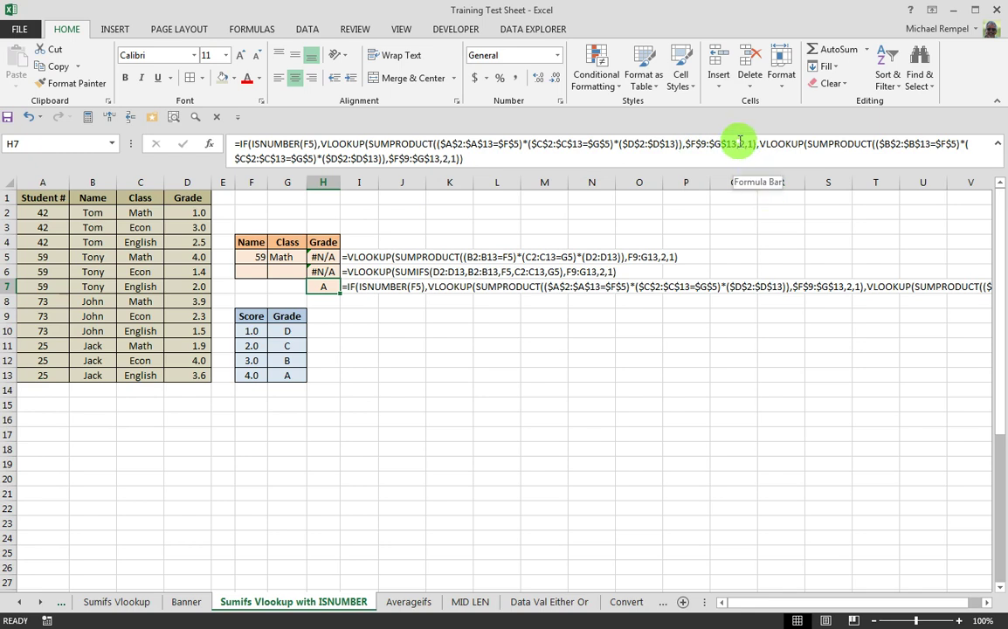
pyautogui.click(739, 143)
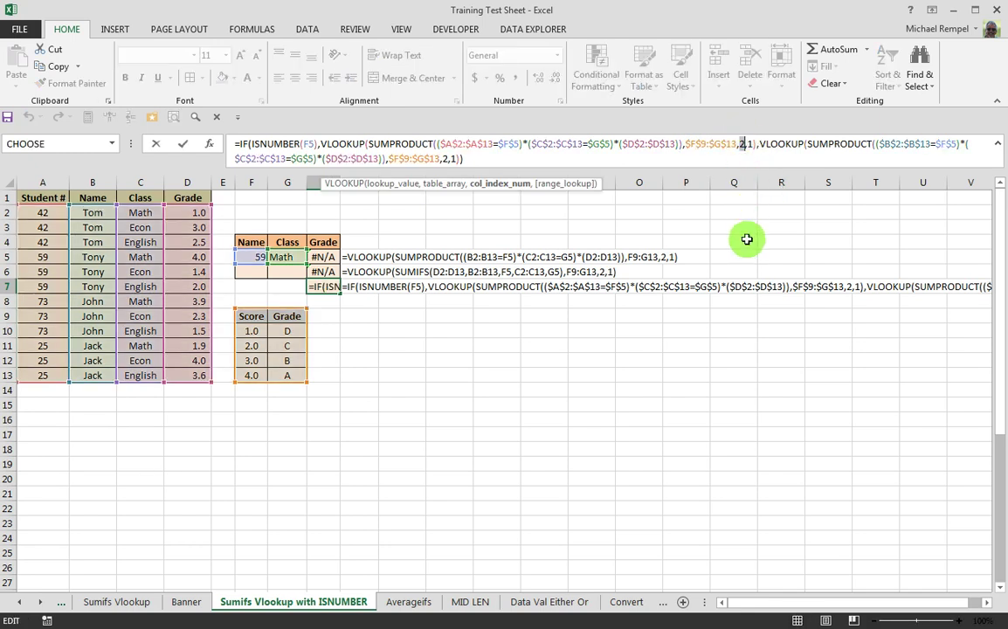
pyautogui.doubleClick(748, 143)
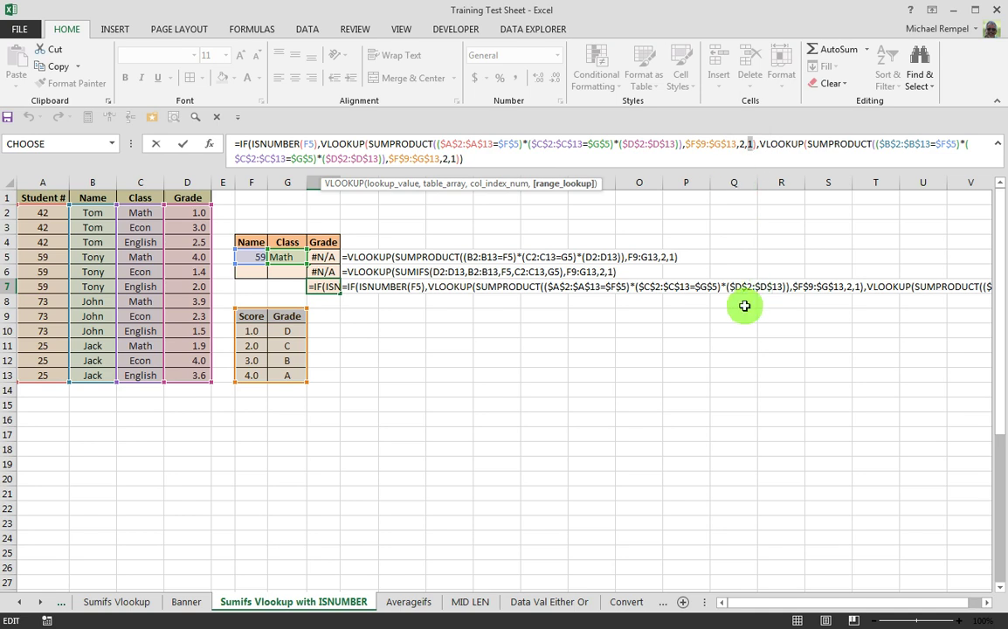
pyautogui.hotkey('ctrl', 'Return')
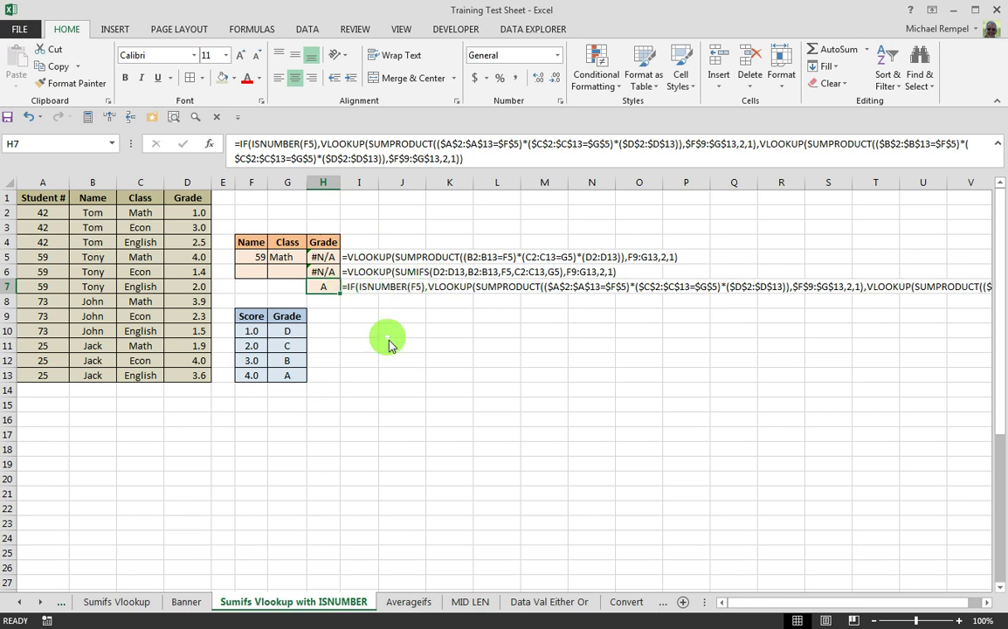
# Set F5 to Tom, then to student number 42 using its dropdown.
pyautogui.click(251, 255)
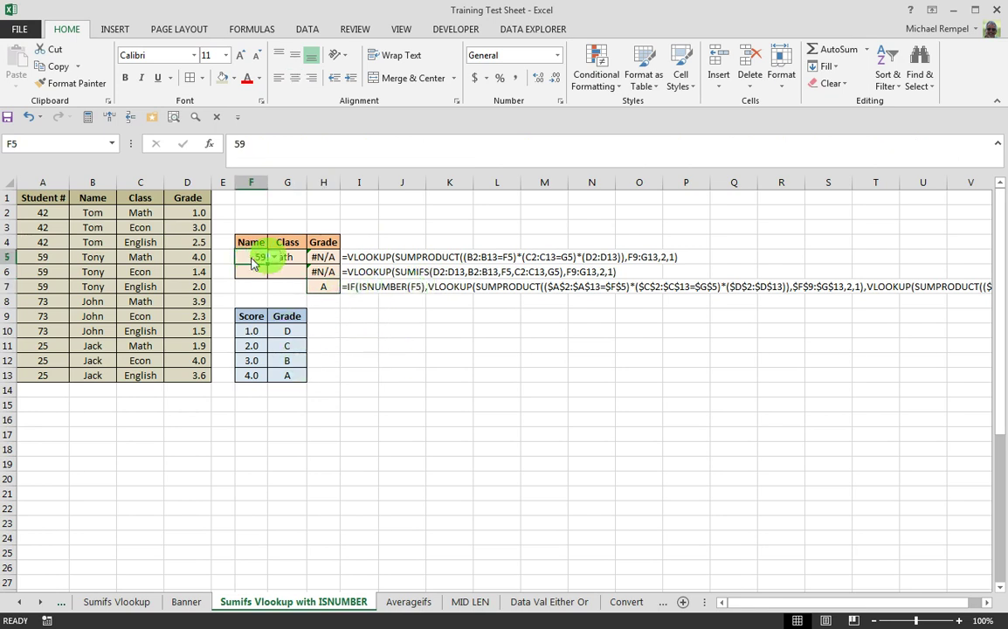
pyautogui.click(271, 258)
pyautogui.click(247, 269)
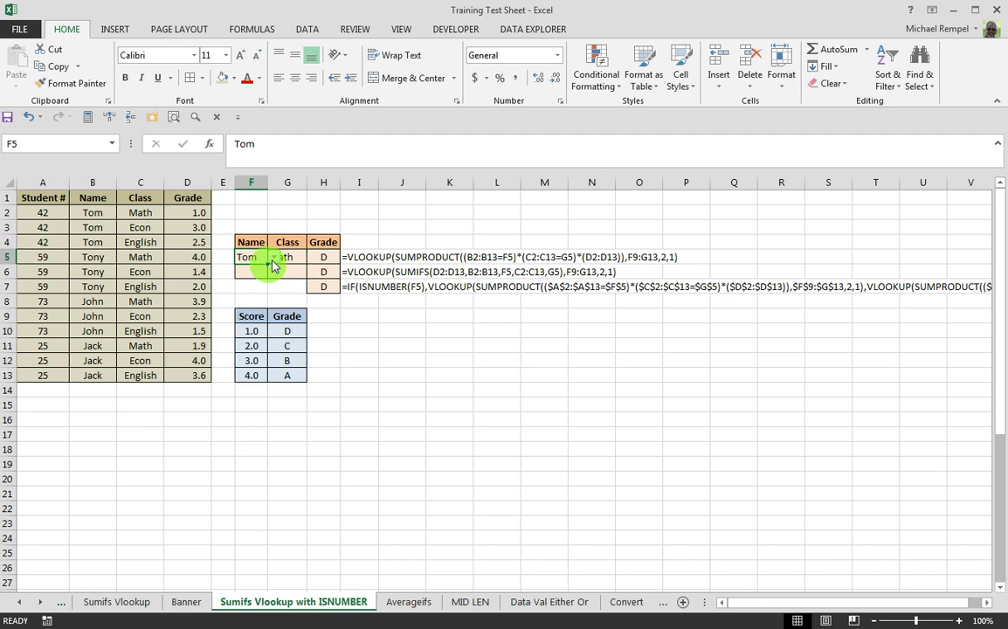
pyautogui.click(254, 315)
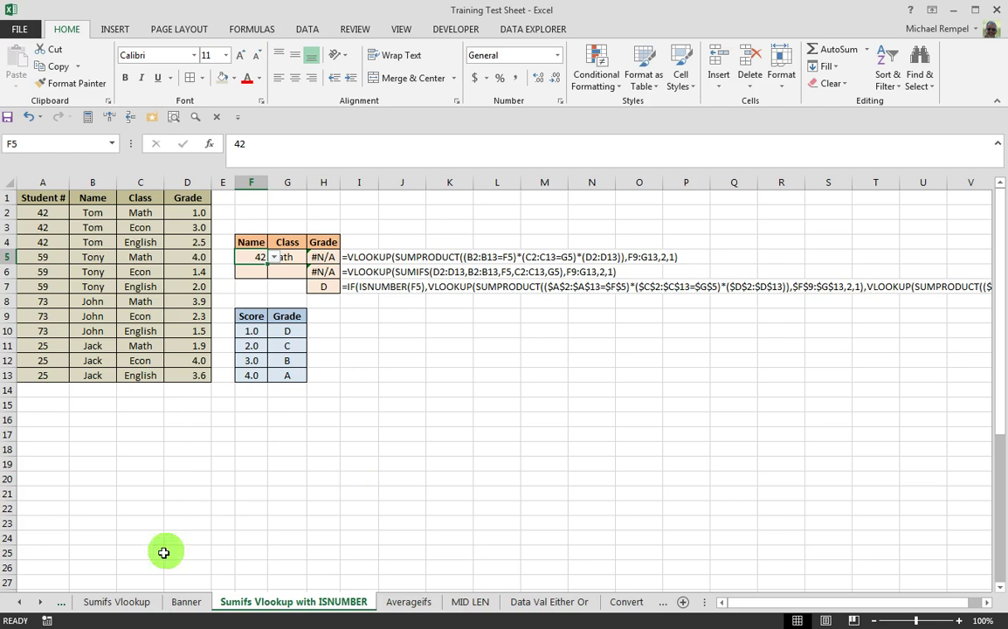
# Return to the Banner sheet with the Excel Bytes graphic.
pyautogui.click(183, 602)
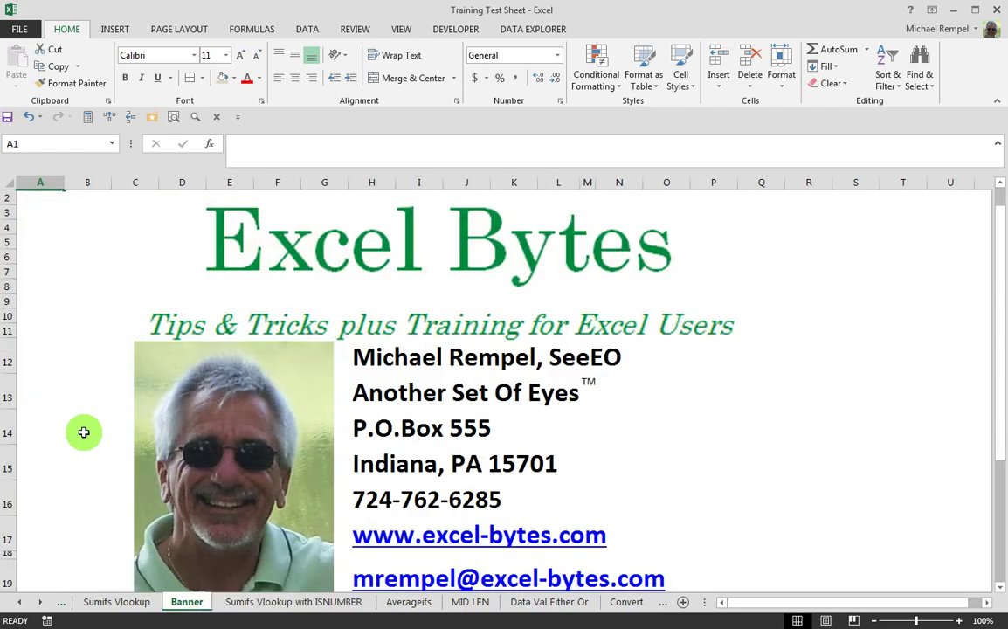